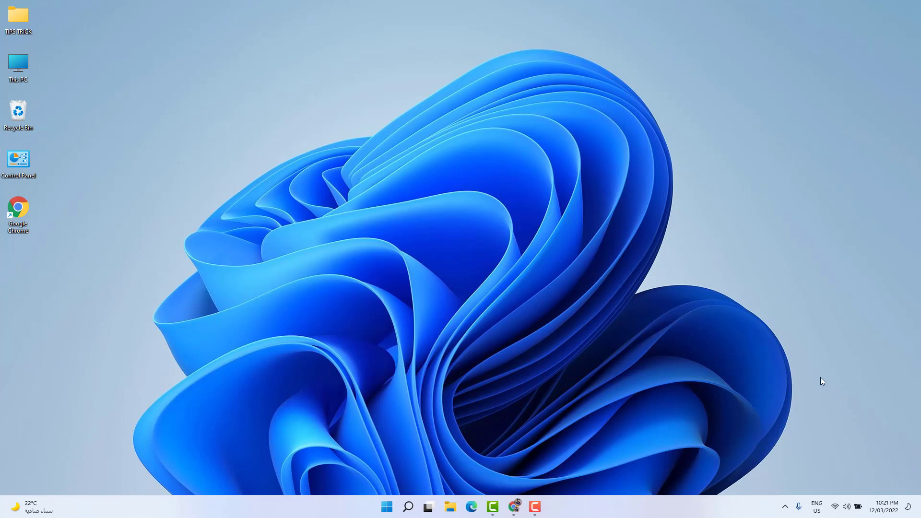
# Bring up the taskbar speaker icon's context menu with the quick sound options.
pyautogui.rightClick(848, 508)
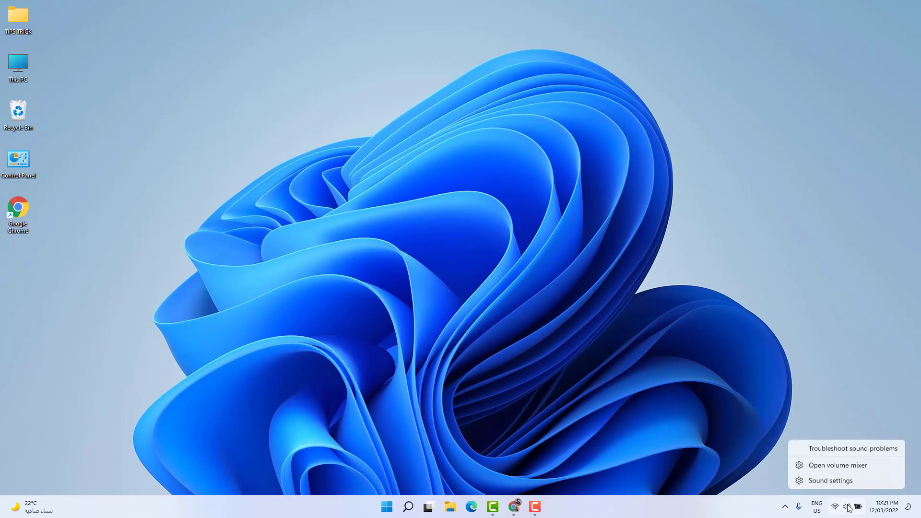
# Go to the Sound settings page from the speaker context menu.
pyautogui.click(834, 481)
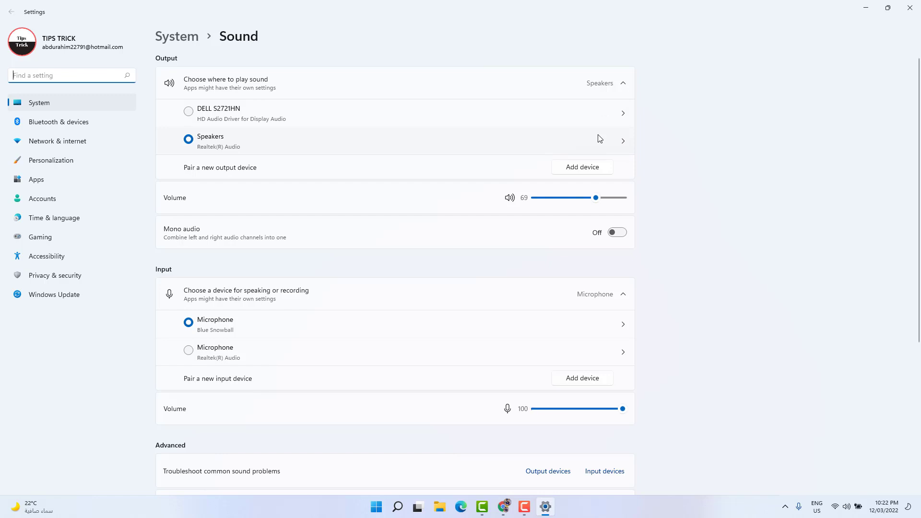
# Switch Enhance audio on in the Speakers (Realtek) properties, then close Settings.
pyautogui.click(622, 142)
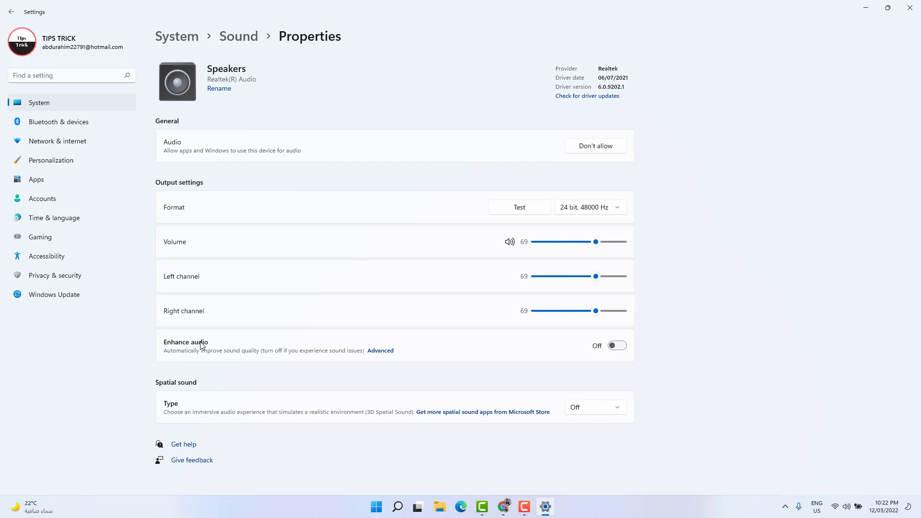
pyautogui.click(618, 346)
pyautogui.click(908, 8)
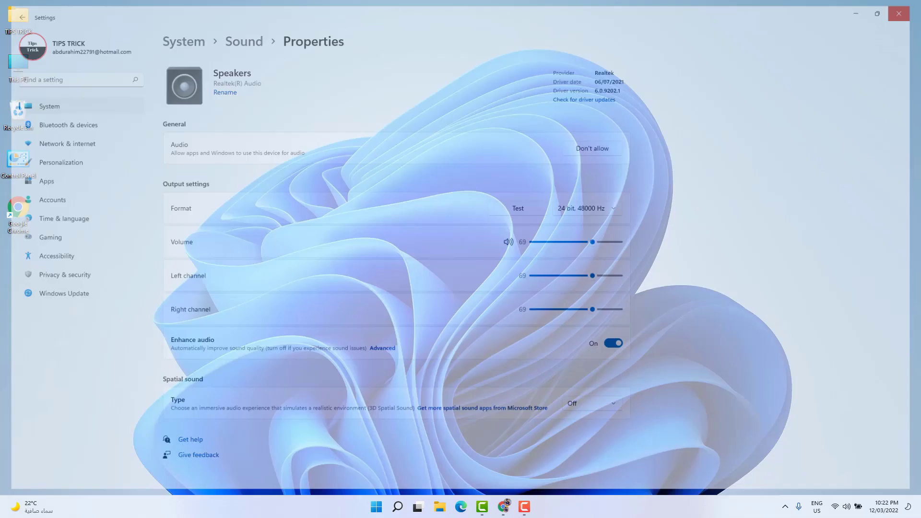